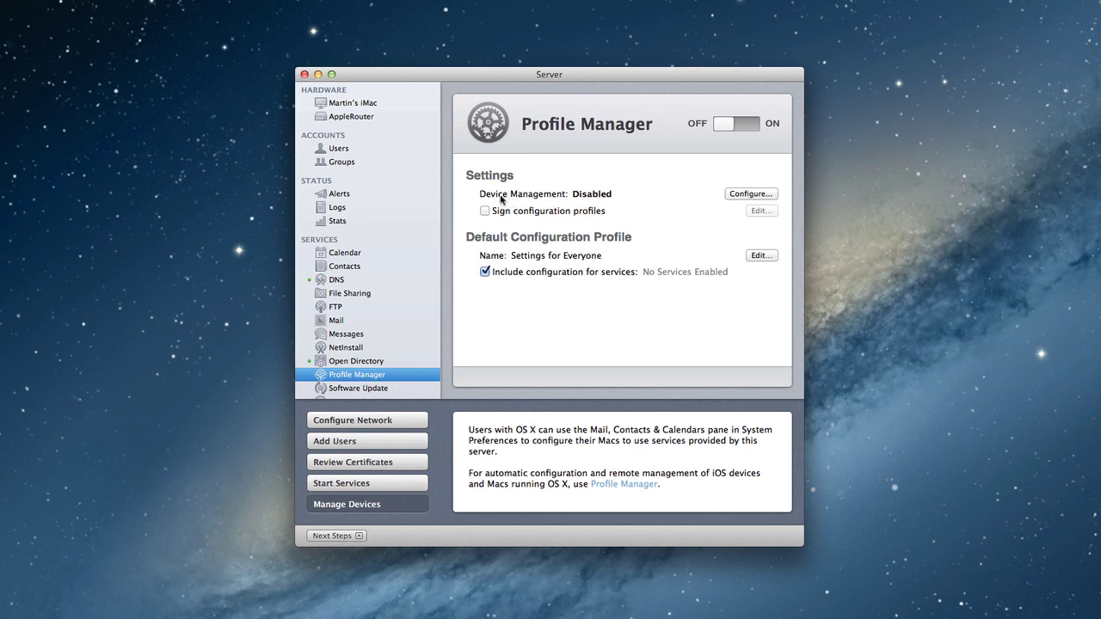
Begin device management setup and enter the organization name and admin e-mail address
{"action": "left_click", "coordinate": [747, 196]}
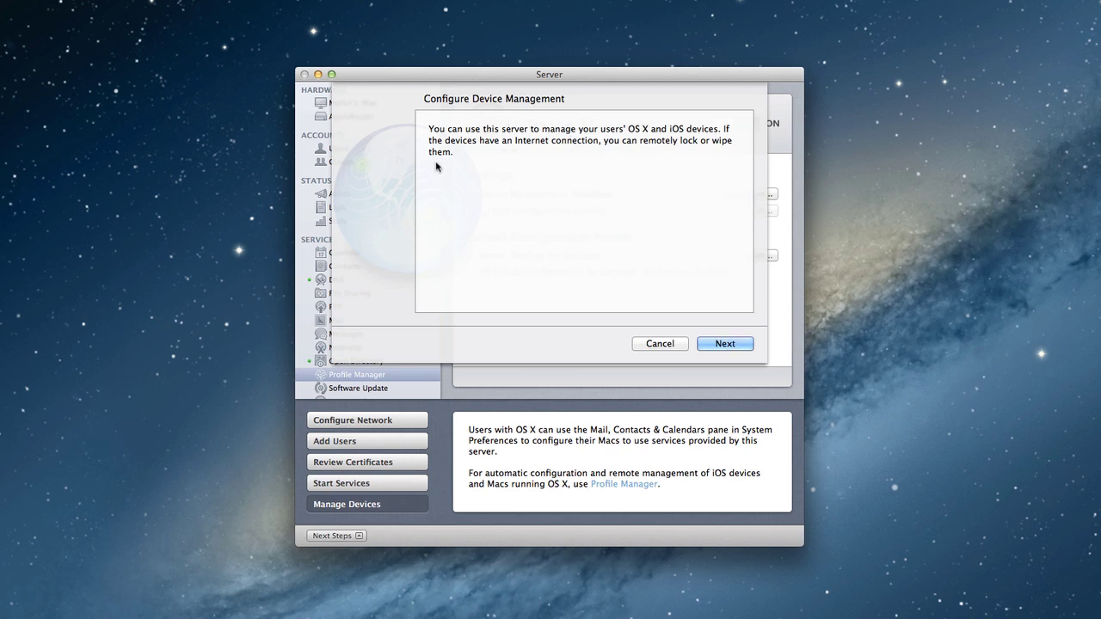
{"action": "left_click", "coordinate": [725, 344]}
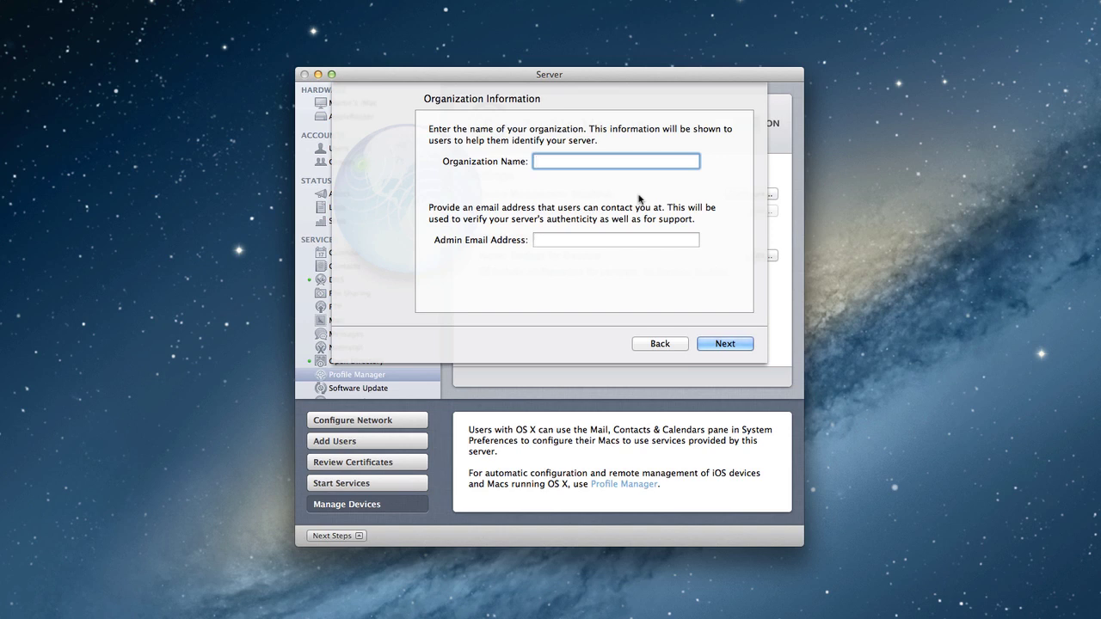
{"action": "type", "text": "mmonci"}
{"action": "key", "text": "Tab"}
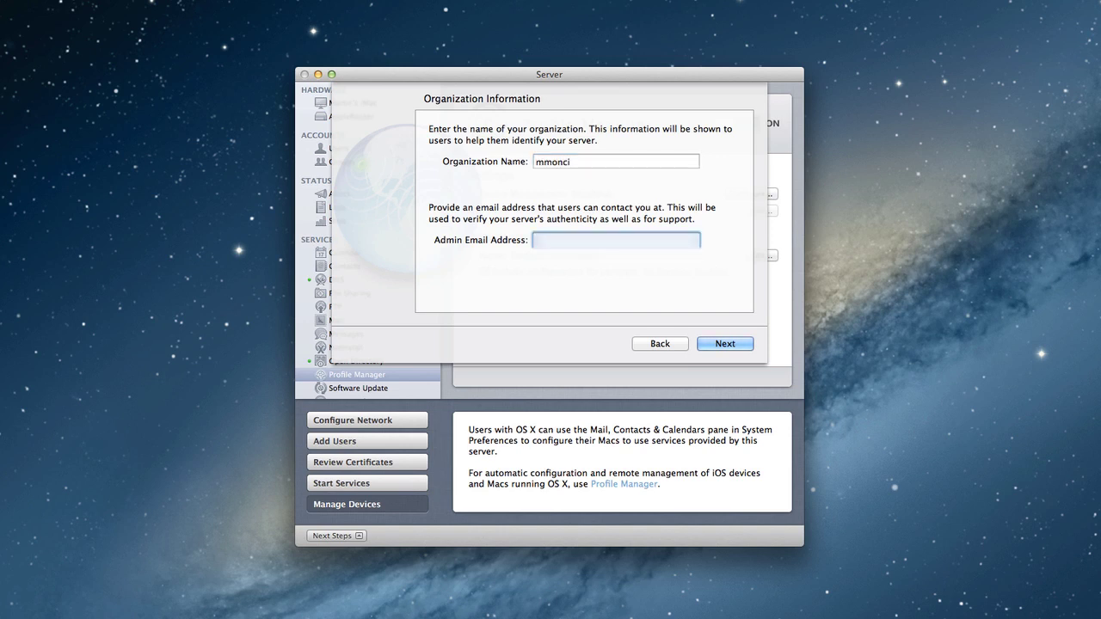
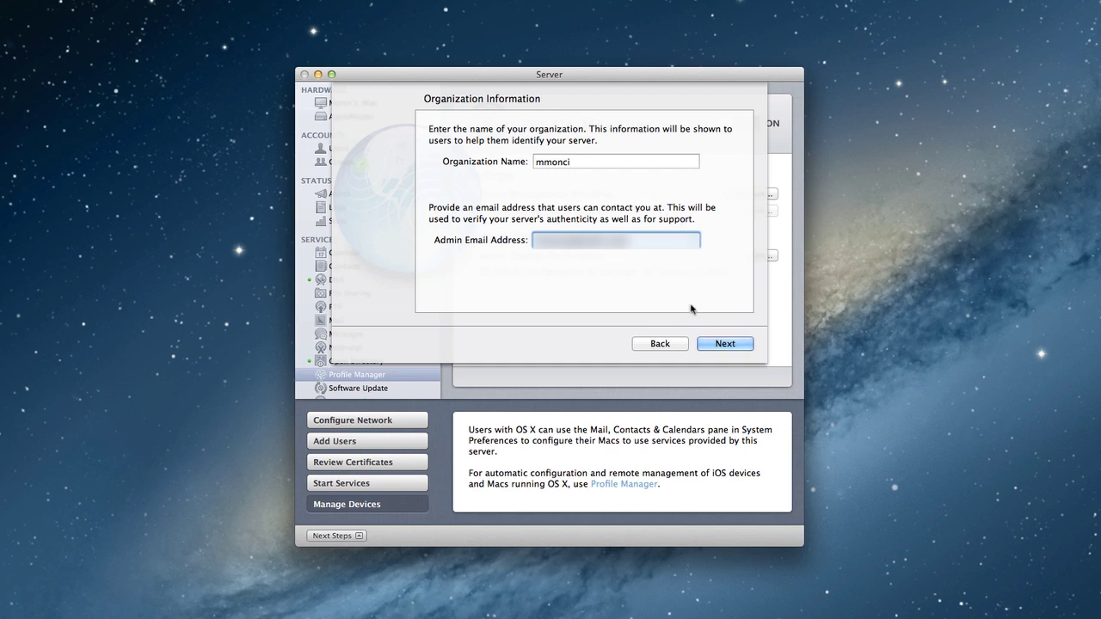
Advance to the SSL certificate step and keep the server's own certificate selected
{"action": "left_click", "coordinate": [725, 344]}
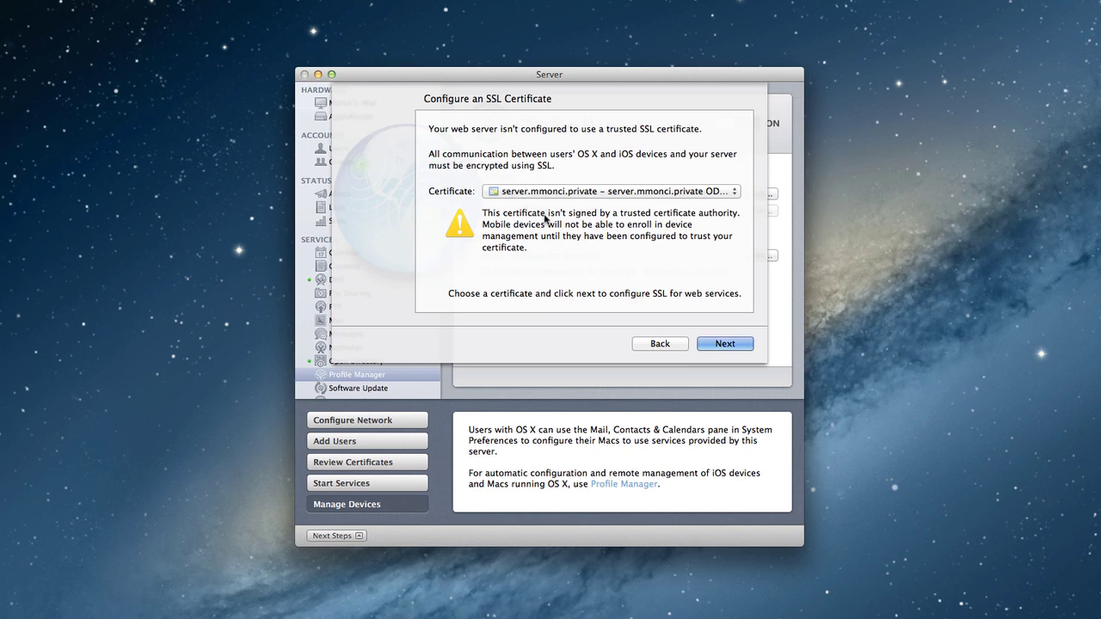
{"action": "left_click", "coordinate": [734, 194]}
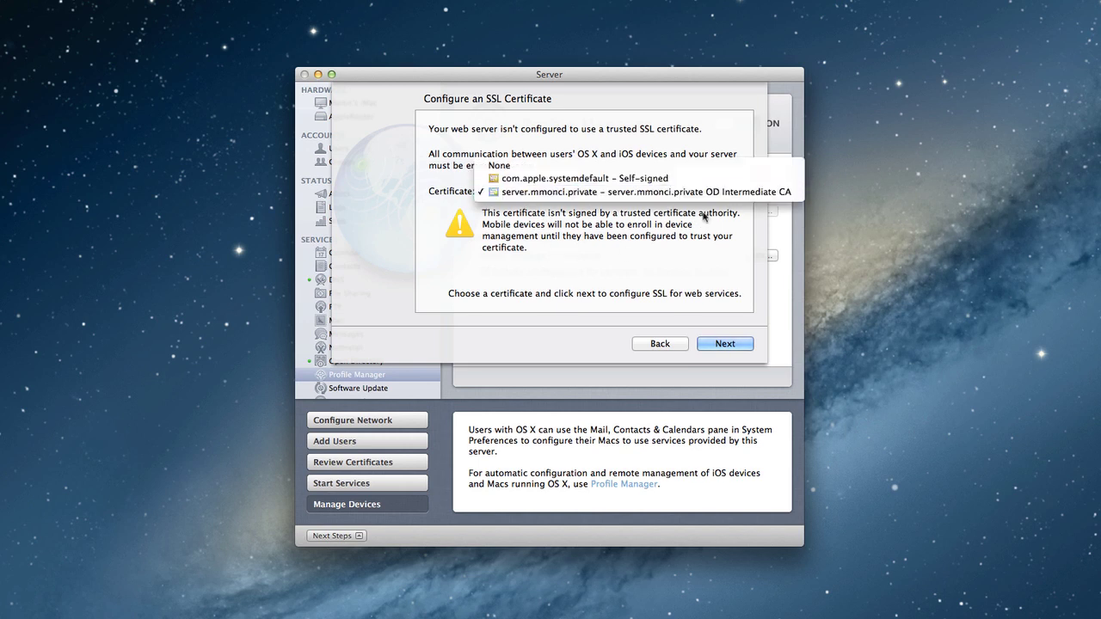
{"action": "left_click", "coordinate": [704, 218]}
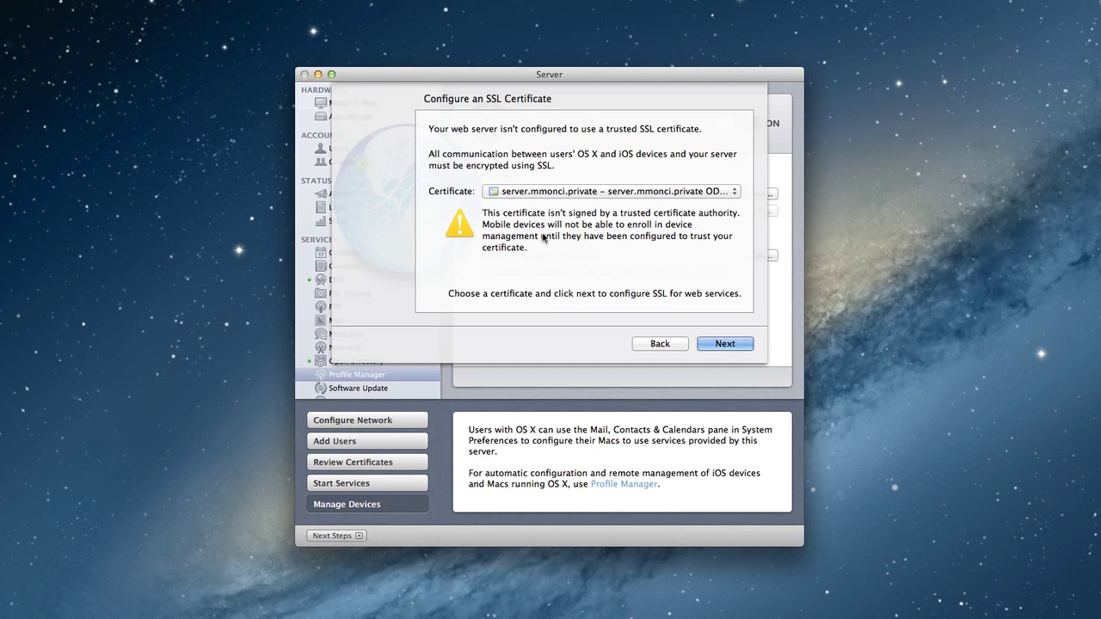
Confirm the settings and finish, enabling device management with the 'Settings for Everyone' profile
{"action": "left_click", "coordinate": [725, 344]}
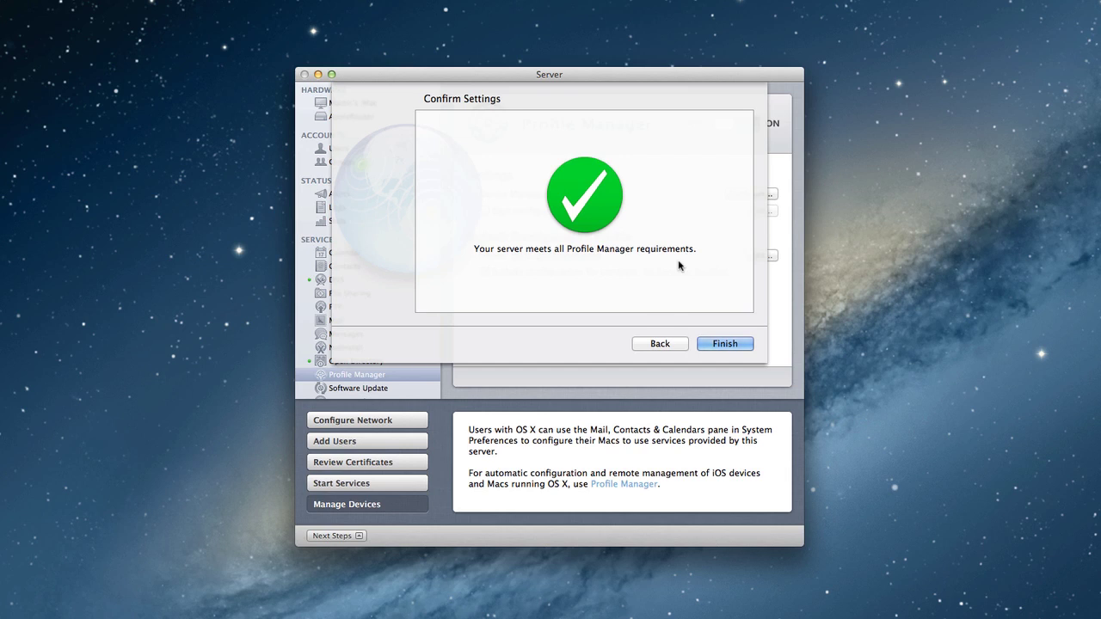
{"action": "left_click", "coordinate": [731, 345]}
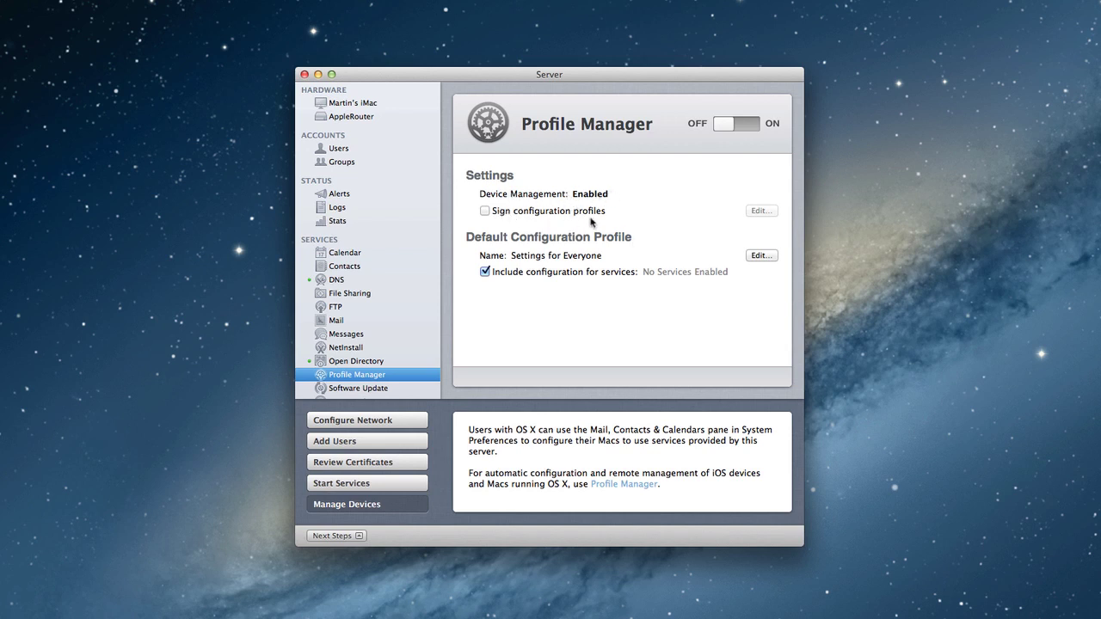
Sign configuration profiles with the server's Code Signing certificate, then recheck the setting unchanged
{"action": "left_click", "coordinate": [485, 211]}
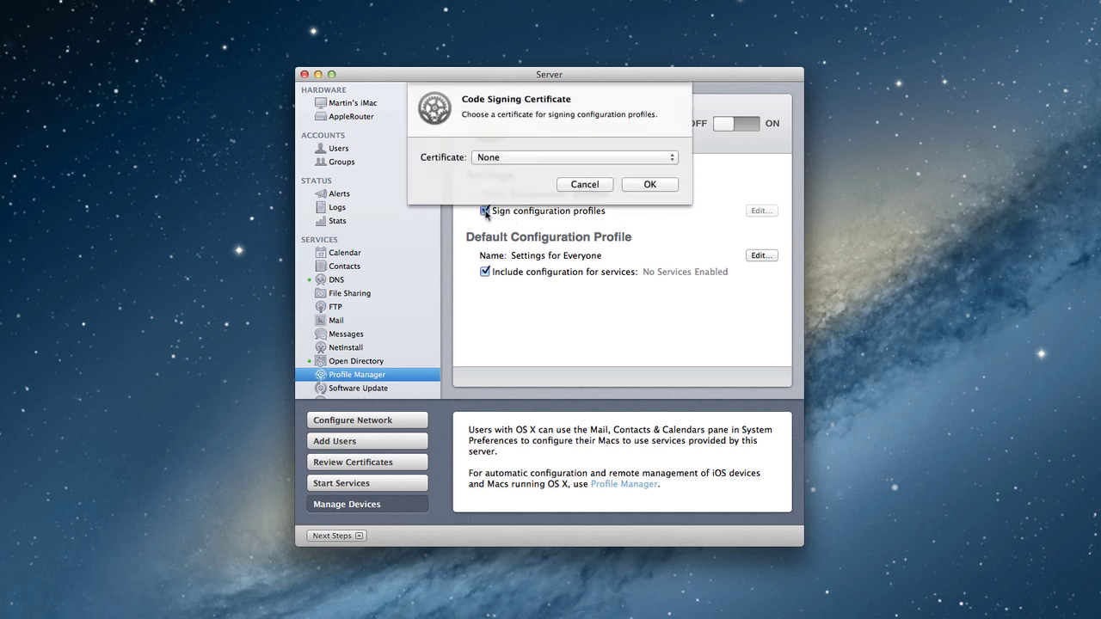
{"action": "left_click", "coordinate": [676, 160]}
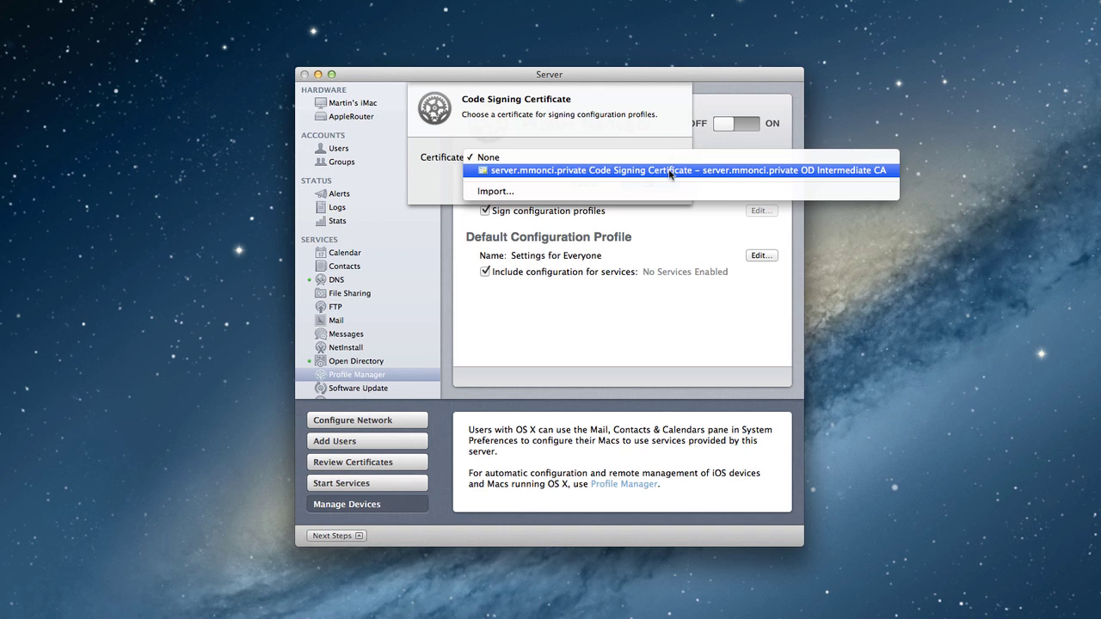
{"action": "left_click", "coordinate": [669, 170]}
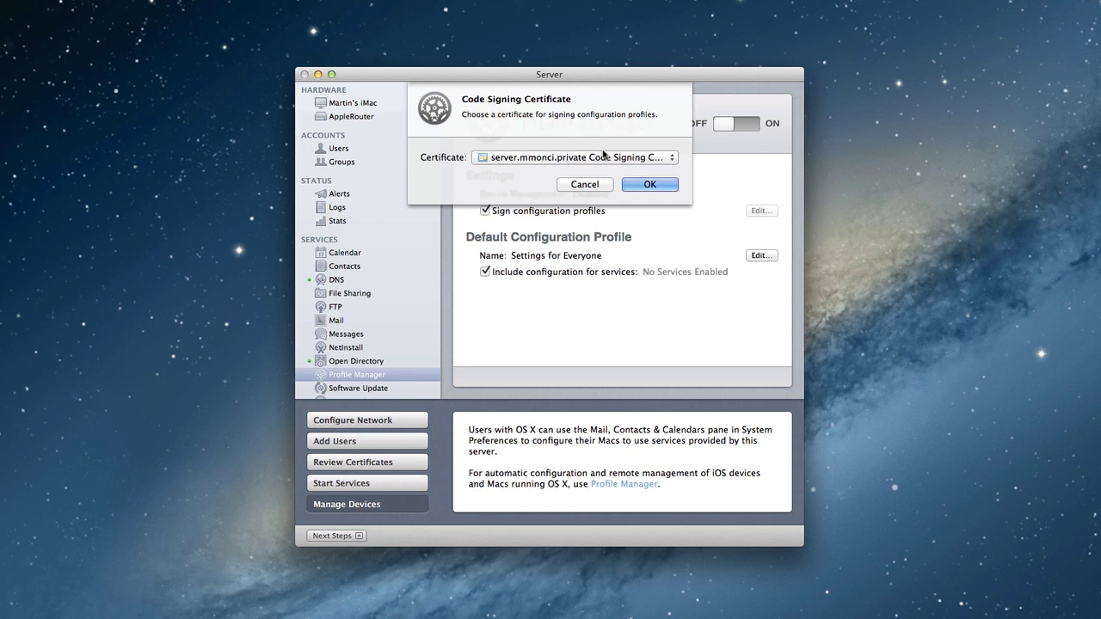
{"action": "left_click", "coordinate": [642, 186]}
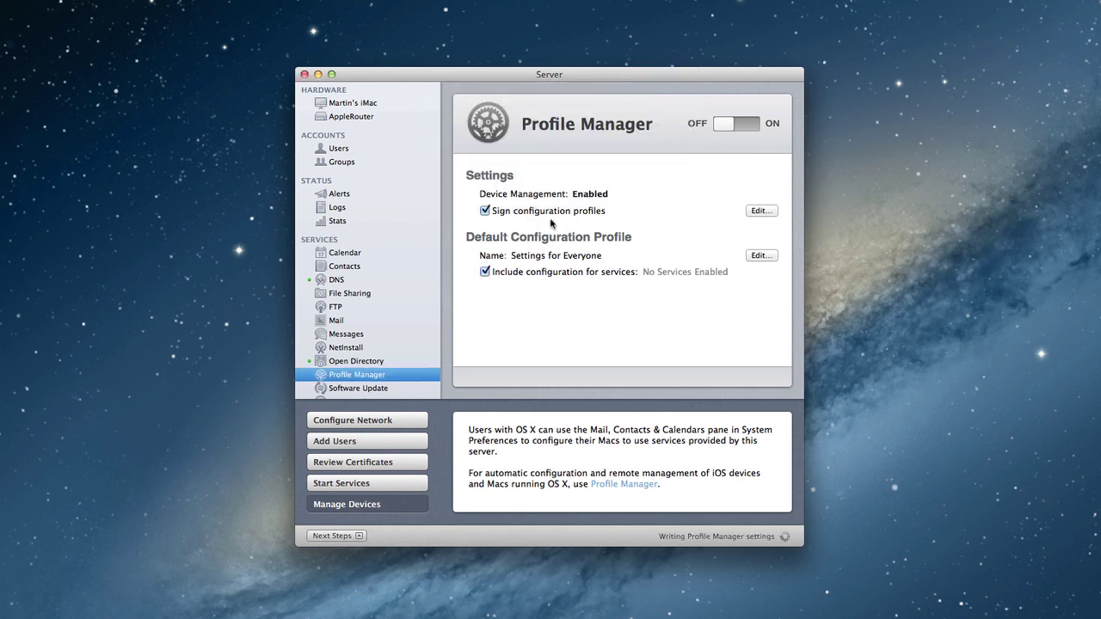
{"action": "left_click", "coordinate": [761, 213]}
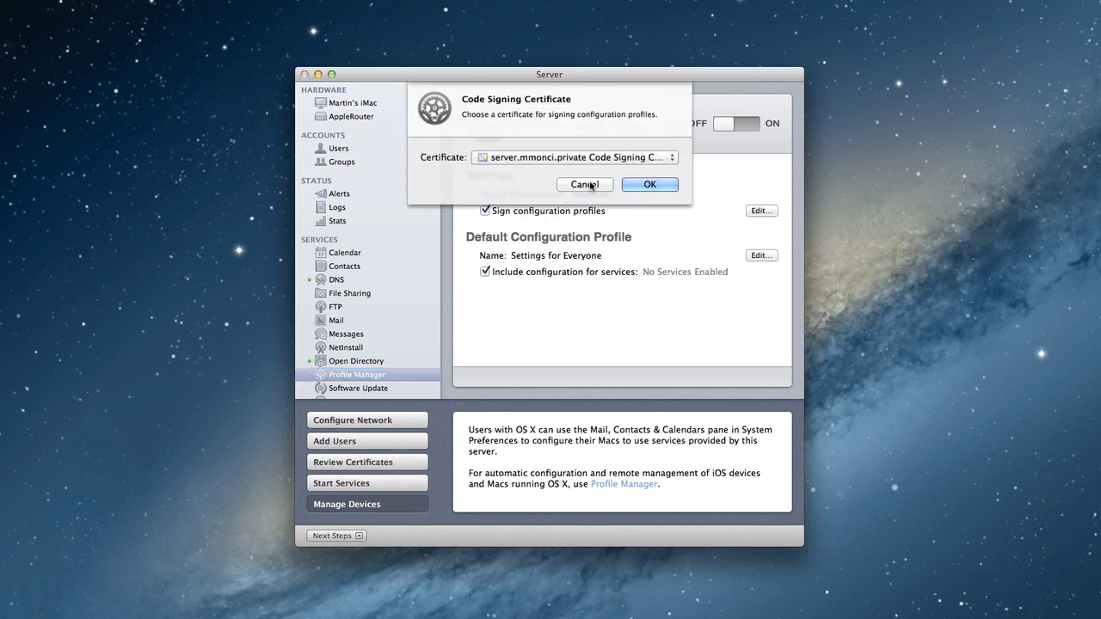
{"action": "left_click", "coordinate": [584, 184]}
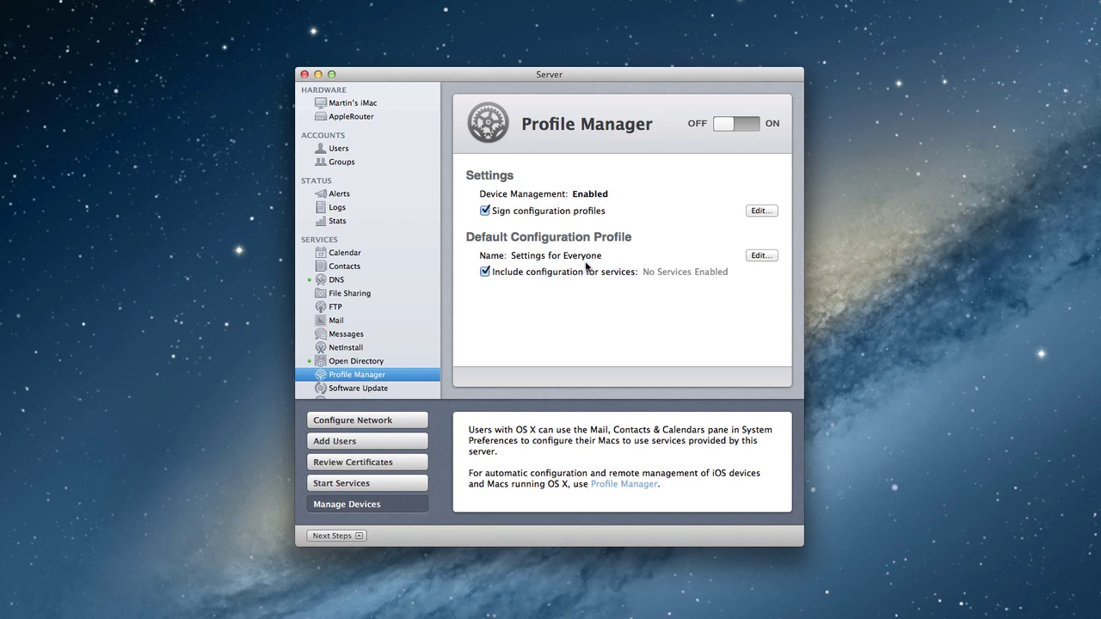
{"action": "left_click", "coordinate": [760, 256]}
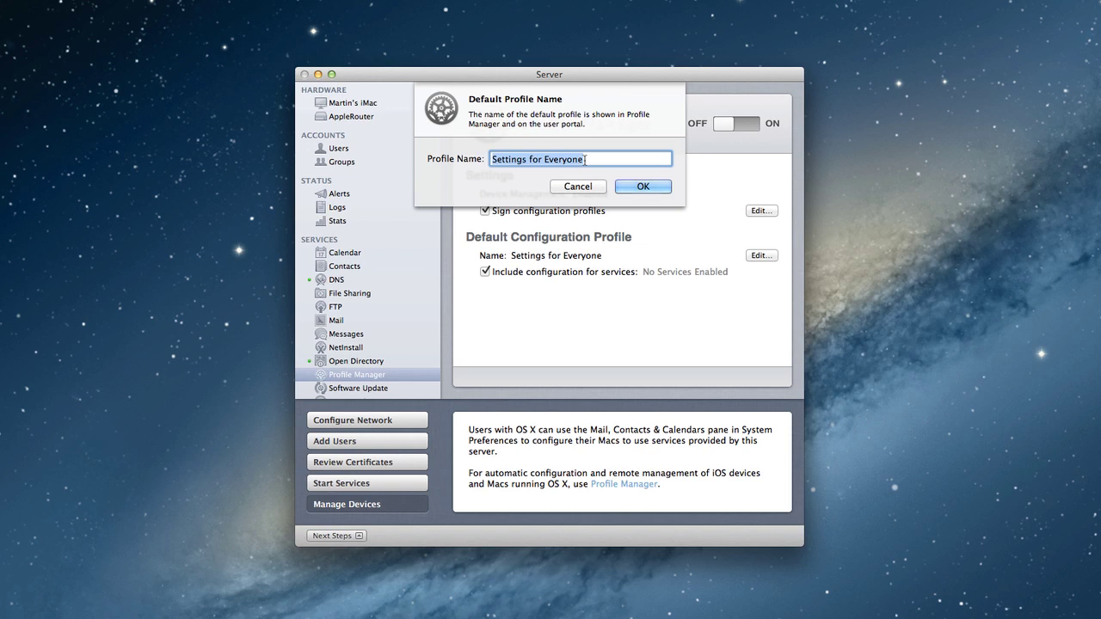
{"action": "left_click", "coordinate": [578, 186]}
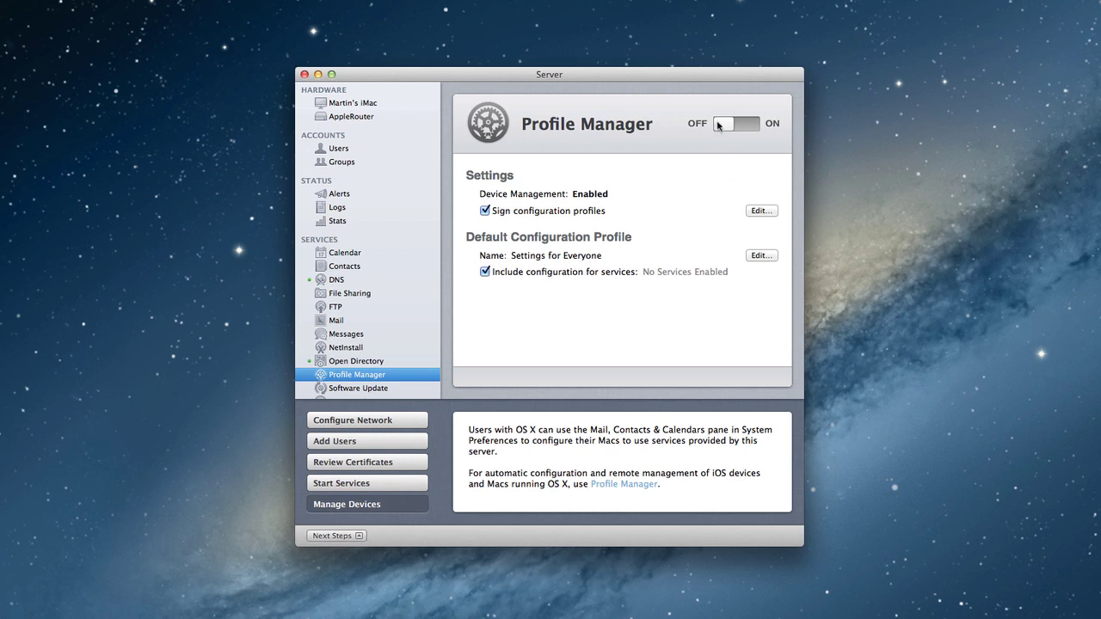
Switch the Profile Manager service on and allow access to it from the Internet
{"action": "left_click_drag", "start_coordinate": [725, 130], "coordinate": [755, 130]}
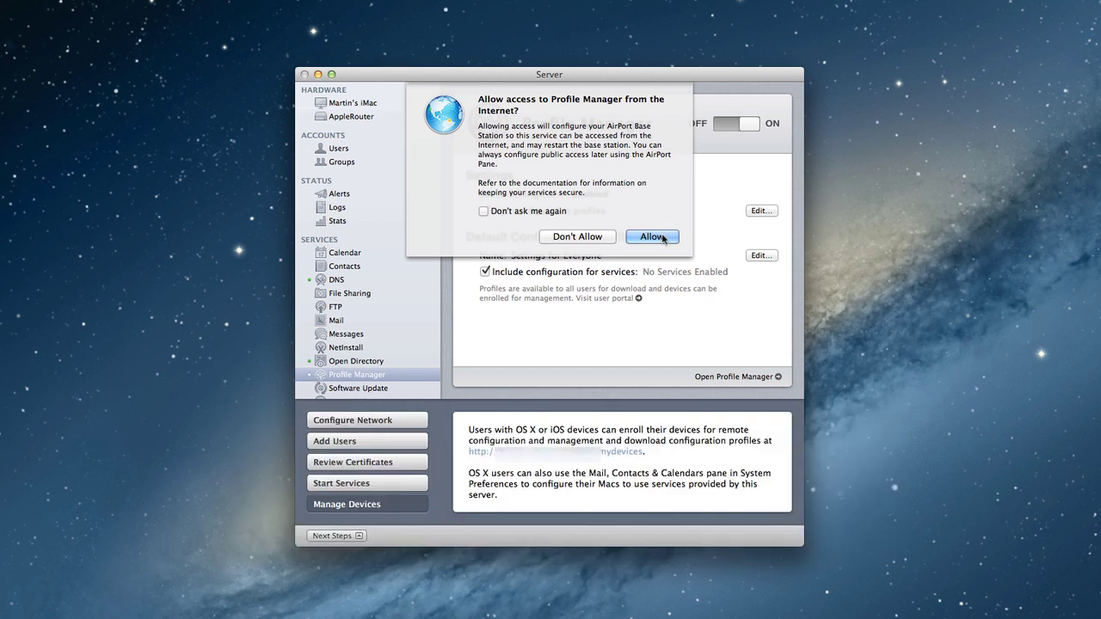
{"action": "left_click", "coordinate": [653, 236]}
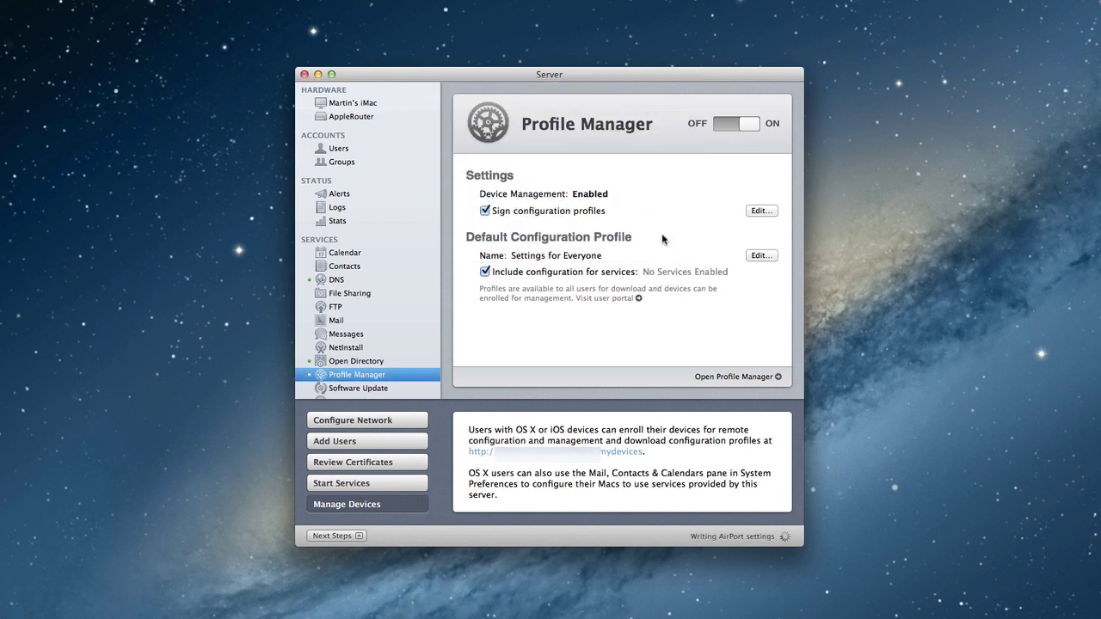
Confirm Profile Manager is listed among AppleRouter's public services, then return to its settings
{"action": "left_click", "coordinate": [367, 118]}
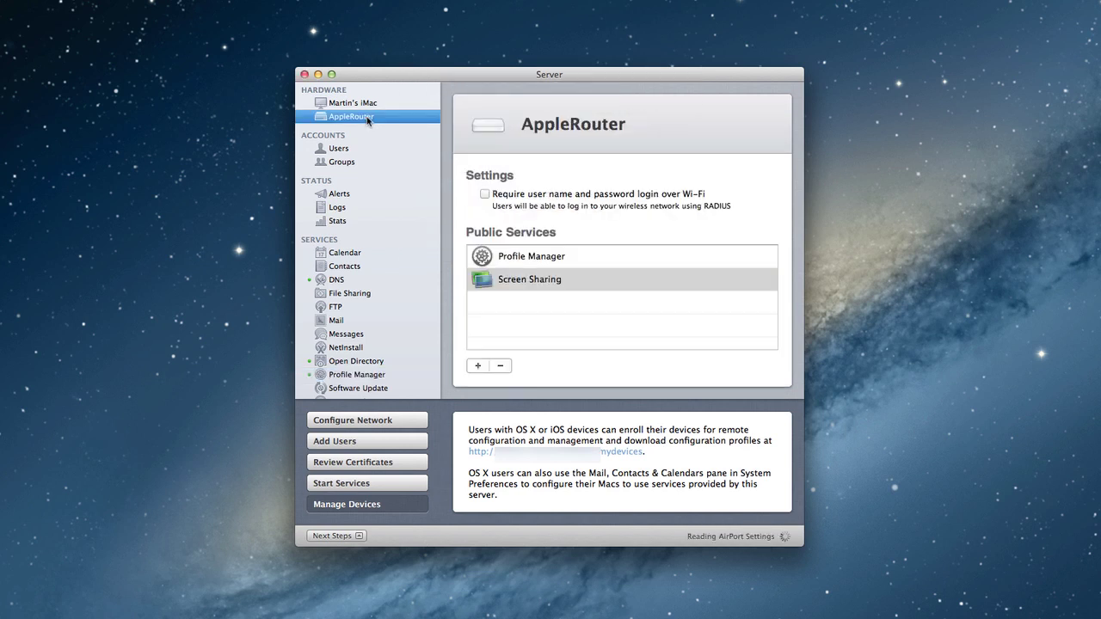
{"action": "left_click", "coordinate": [537, 258]}
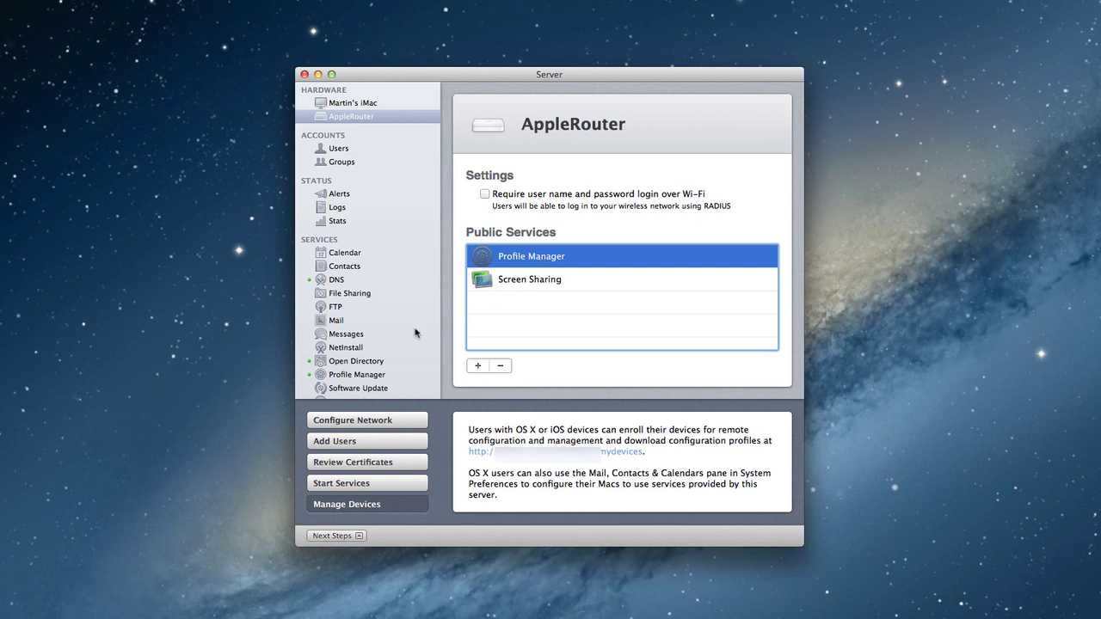
{"action": "left_click", "coordinate": [368, 375]}
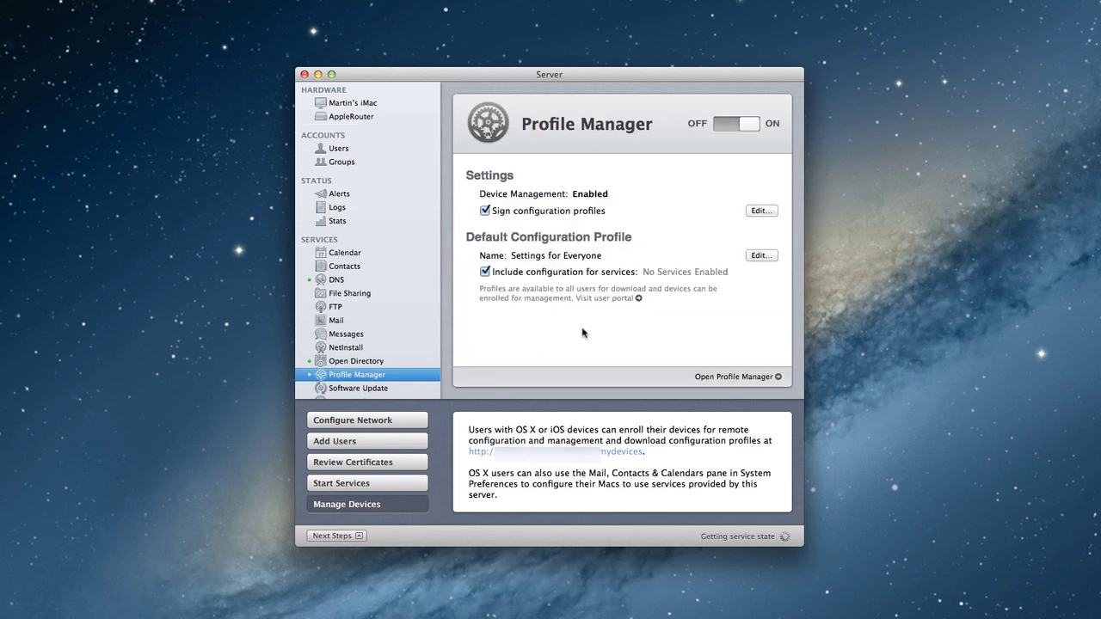
Log in to the user portal with the administrator credentials, browse Profiles and Devices, dismiss 1Password
{"action": "left_click", "coordinate": [639, 299]}
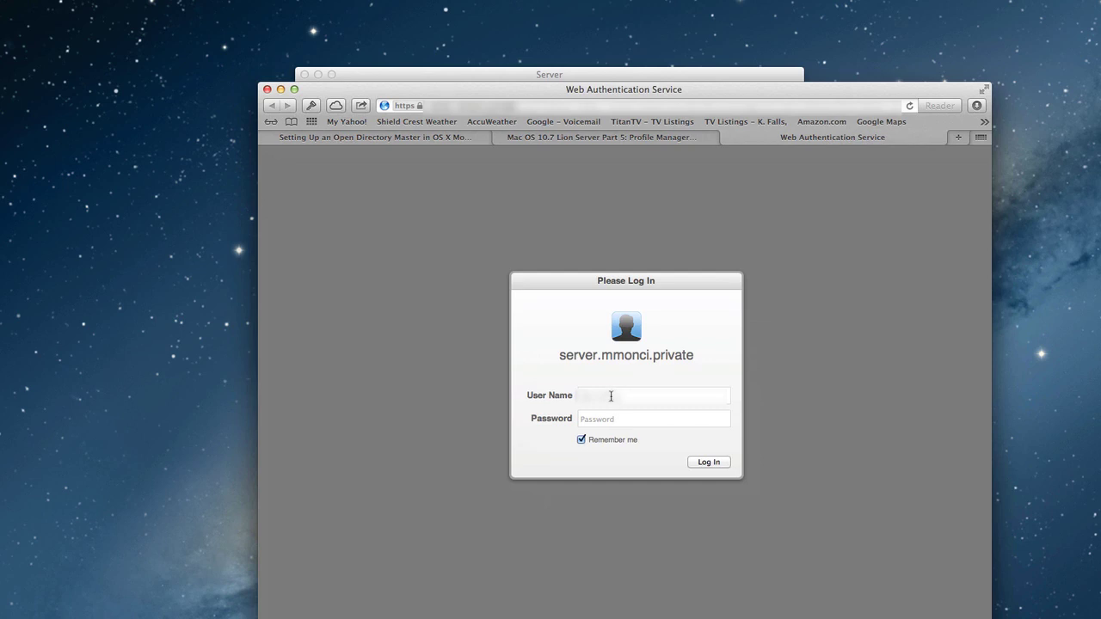
{"action": "type", "text": "administrato"}
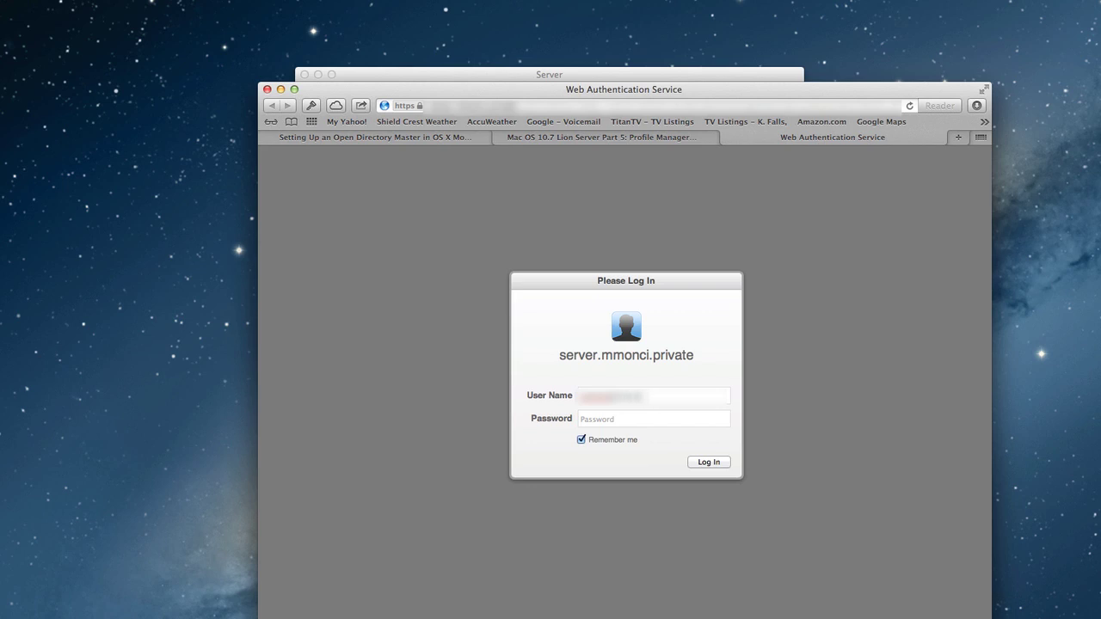
{"action": "type", "text": "r"}
{"action": "type", "text": "•••••"}
{"action": "type", "text": "•••"}
{"action": "key", "text": "Return"}
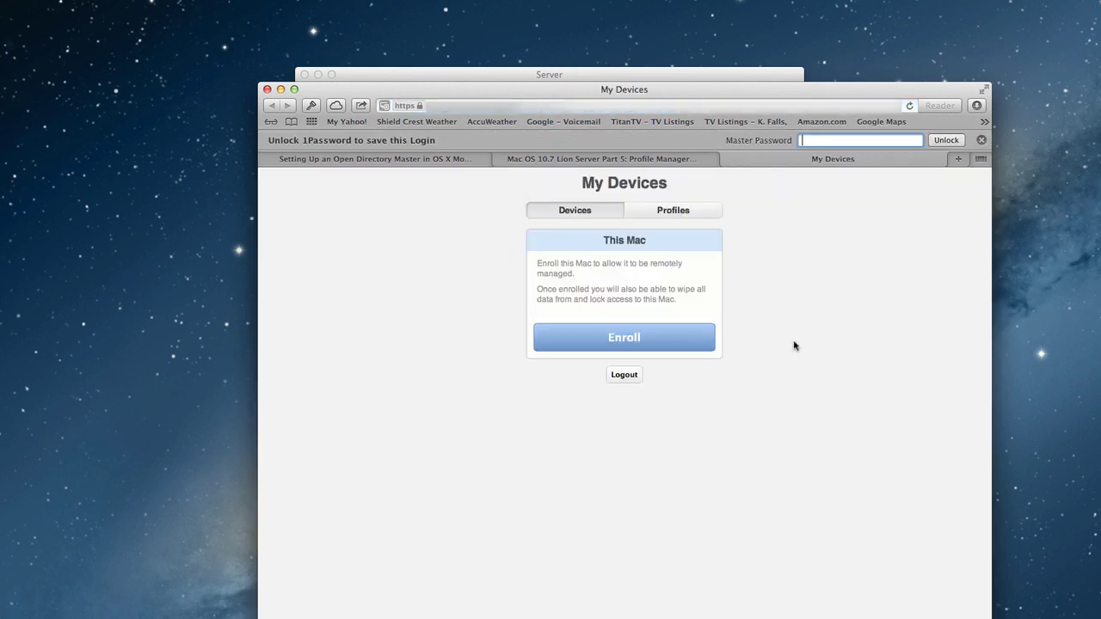
{"action": "left_click", "coordinate": [679, 215]}
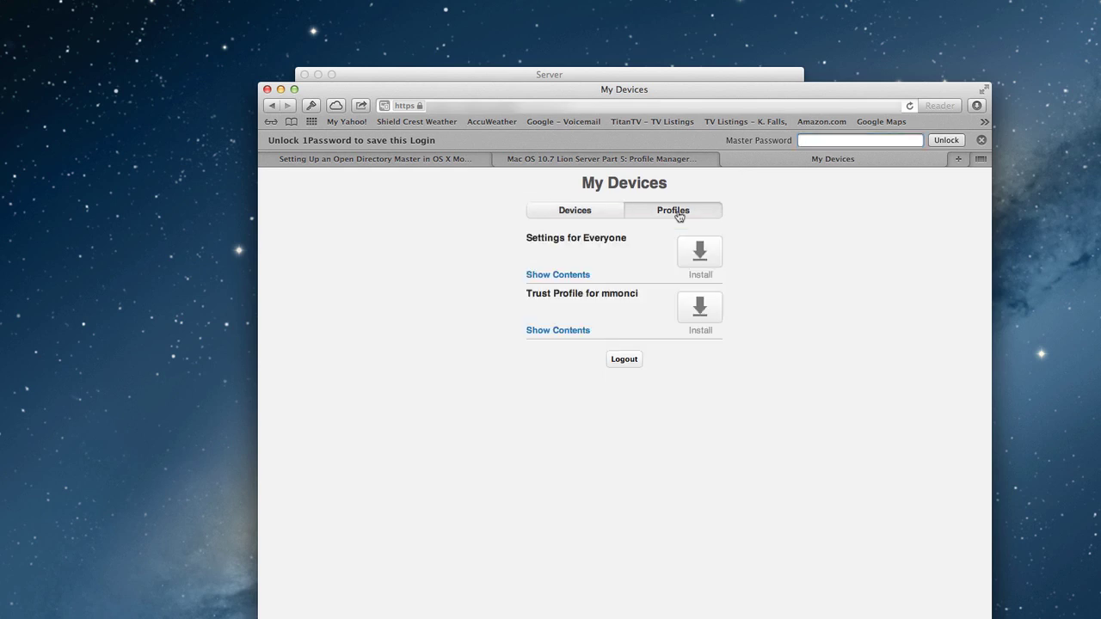
{"action": "left_click", "coordinate": [574, 215]}
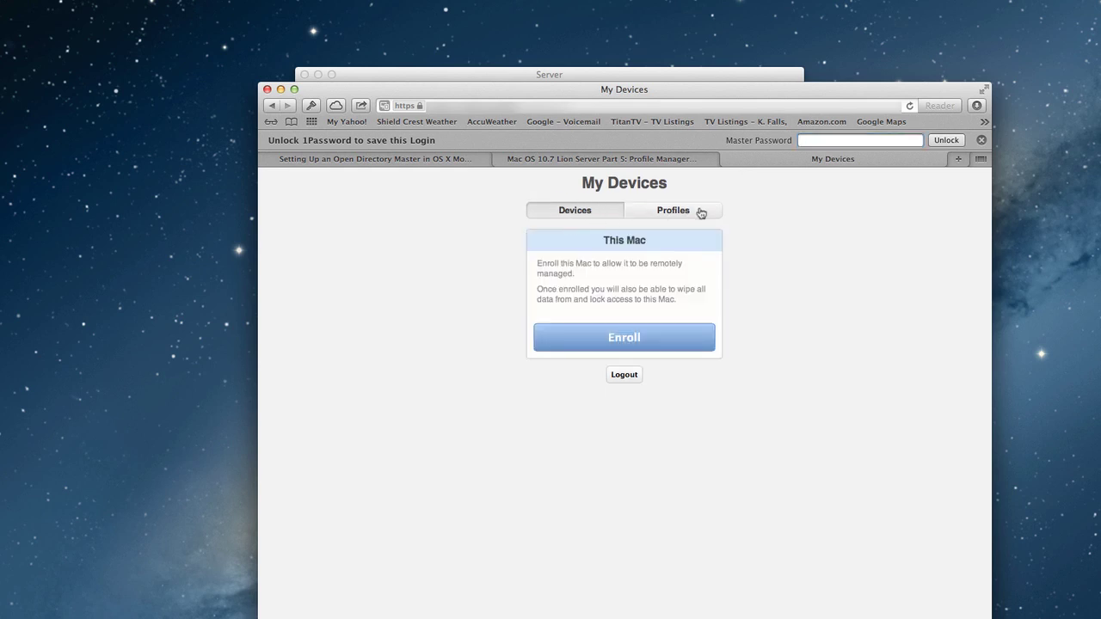
{"action": "left_click", "coordinate": [981, 139]}
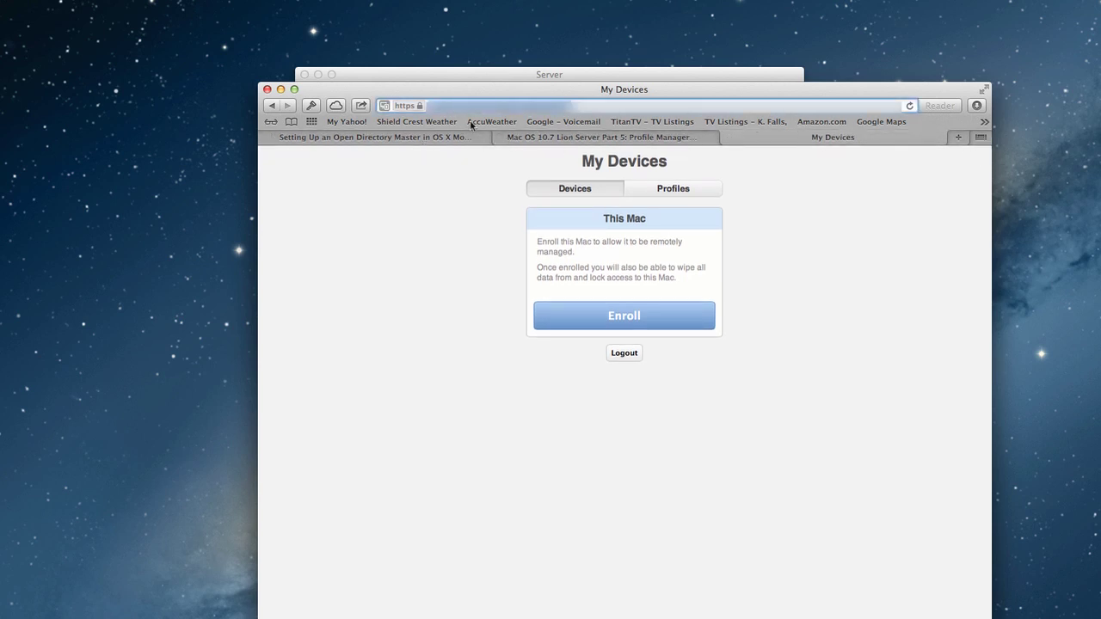
Close the user portal and Profile Manager web app windows to return to Server
{"action": "left_click", "coordinate": [267, 91]}
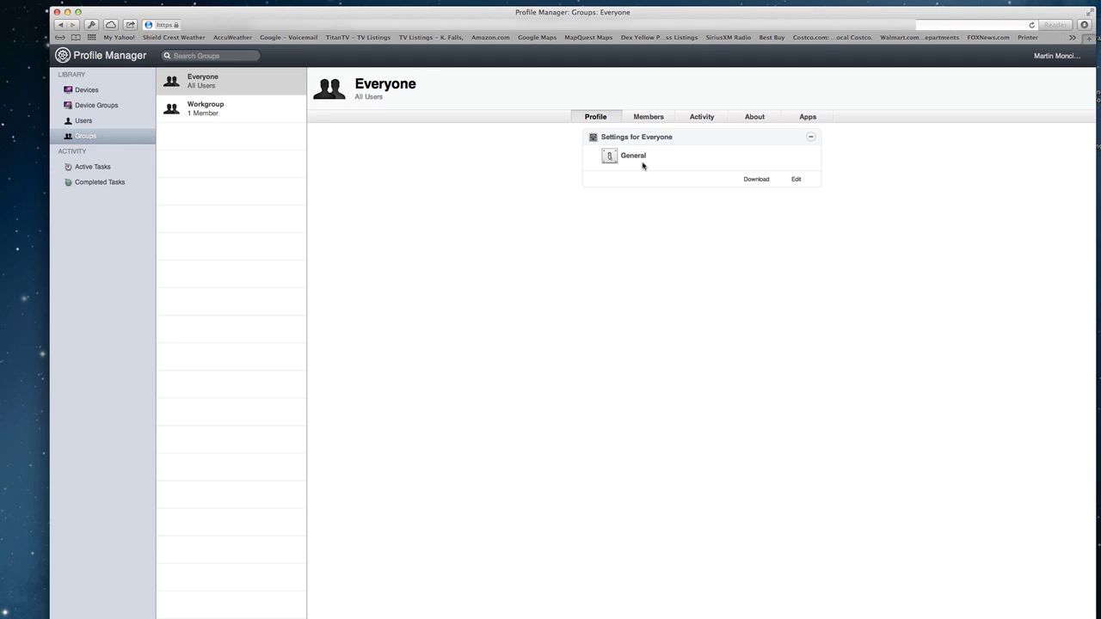
{"action": "left_click", "coordinate": [56, 12]}
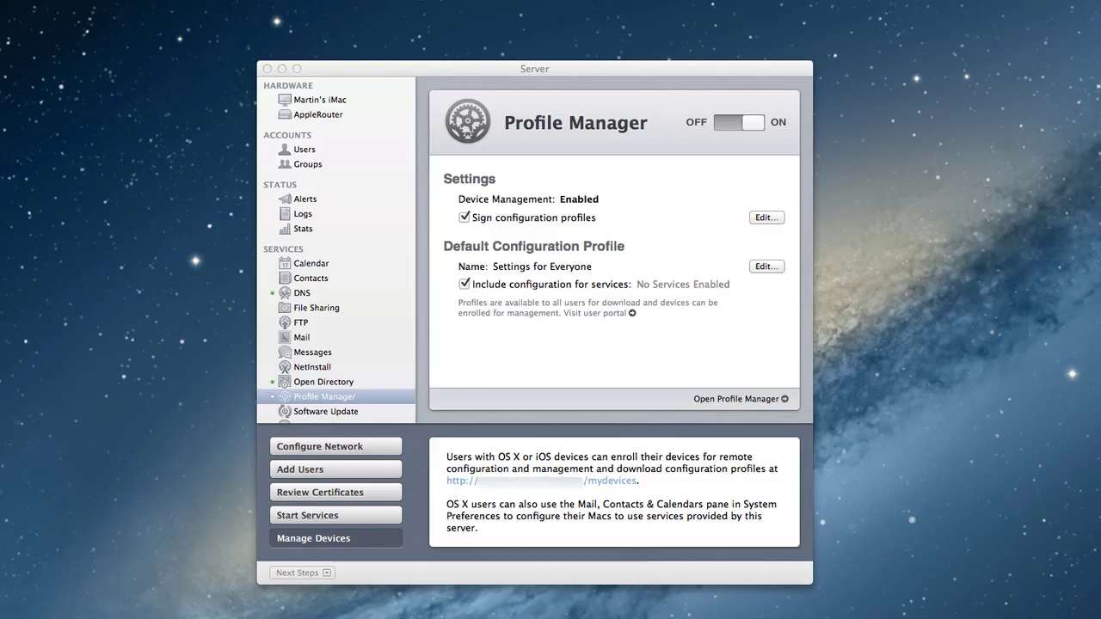